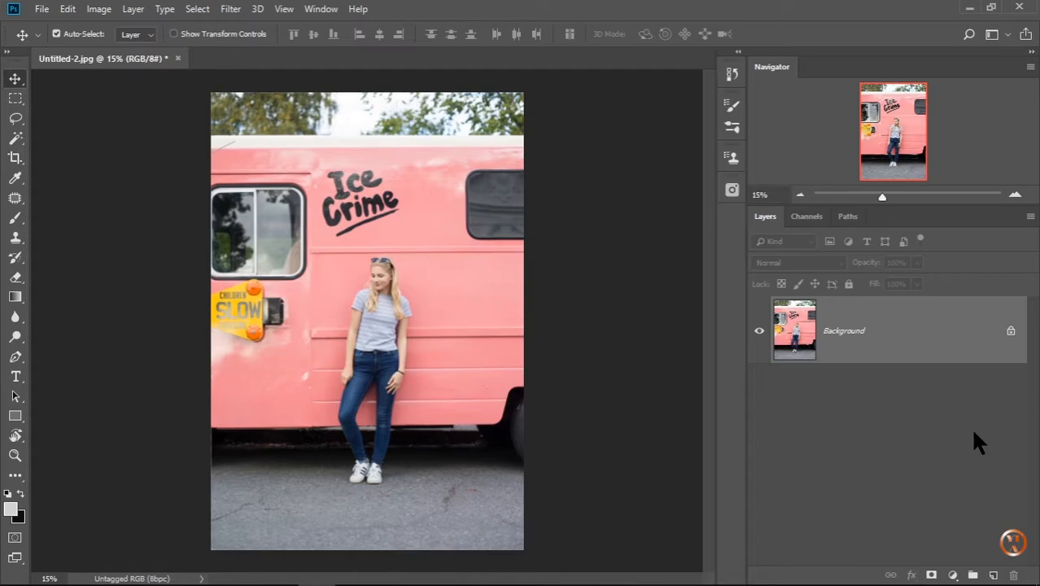
Add a new empty layer above the background and activate the Clone Stamp tool.
key("ctrl+shift+alt+n")
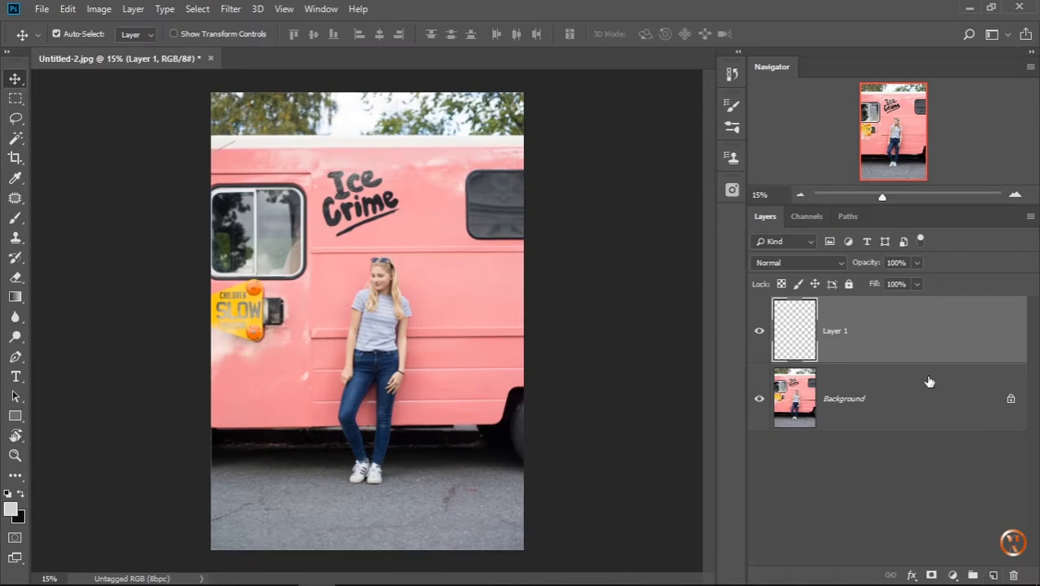
left_click_drag(14, 240, 49, 244)
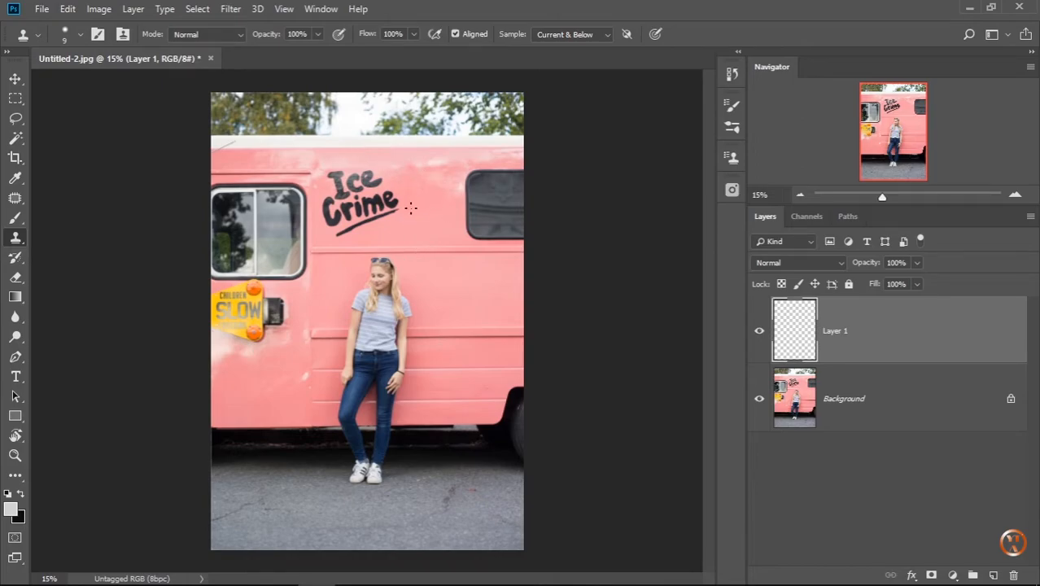
Try covering the end of the "Ice Crime" lettering with diagonal clone strokes of pink van paint, using brush size 52.
scroll(381, 189, "up", 2)
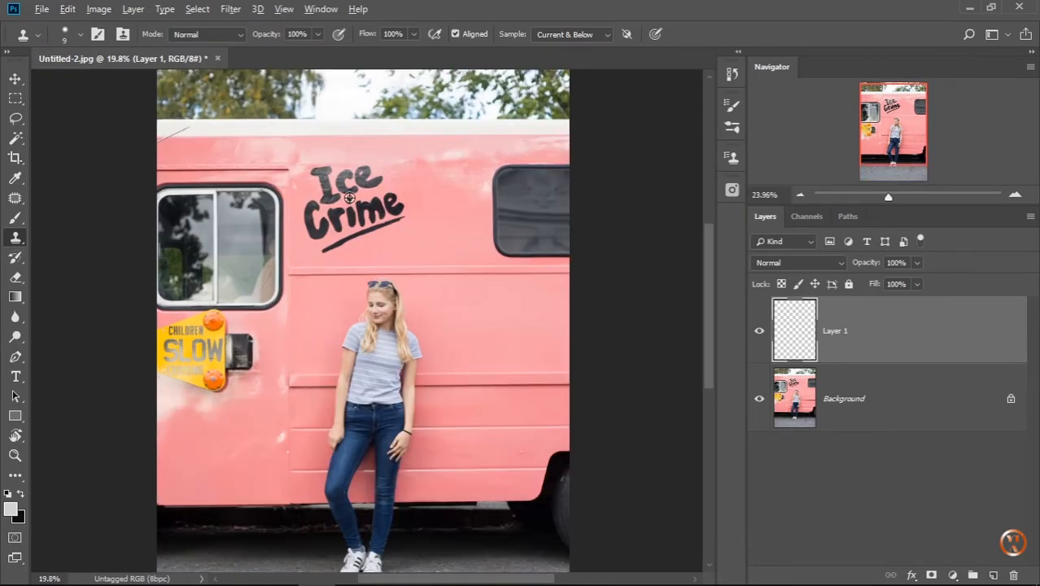
scroll(377, 192, "up", 4)
scroll(409, 192, "up", 3)
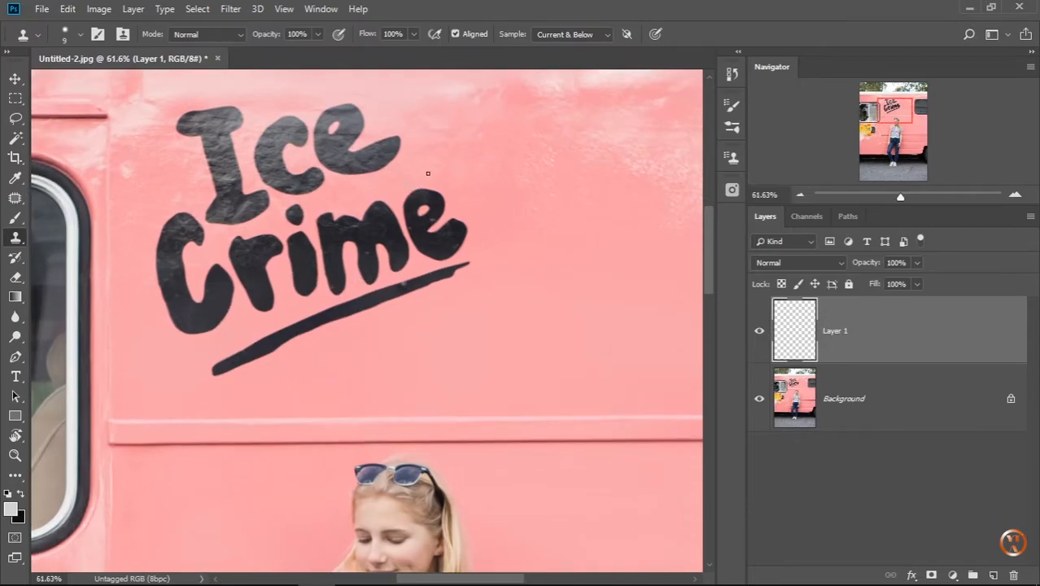
right_click(450, 98, "alt")
left_click_drag(348, 100, 484, 293)
left_click_drag(338, 133, 442, 290)
mouse_move(291, 91)
left_mouse_down()
mouse_move(339, 183)
mouse_move(419, 305)
mouse_move(449, 306)
left_mouse_up()
Undo the clone strokes over the "Ice Crime" lettering.
key("ctrl+z")
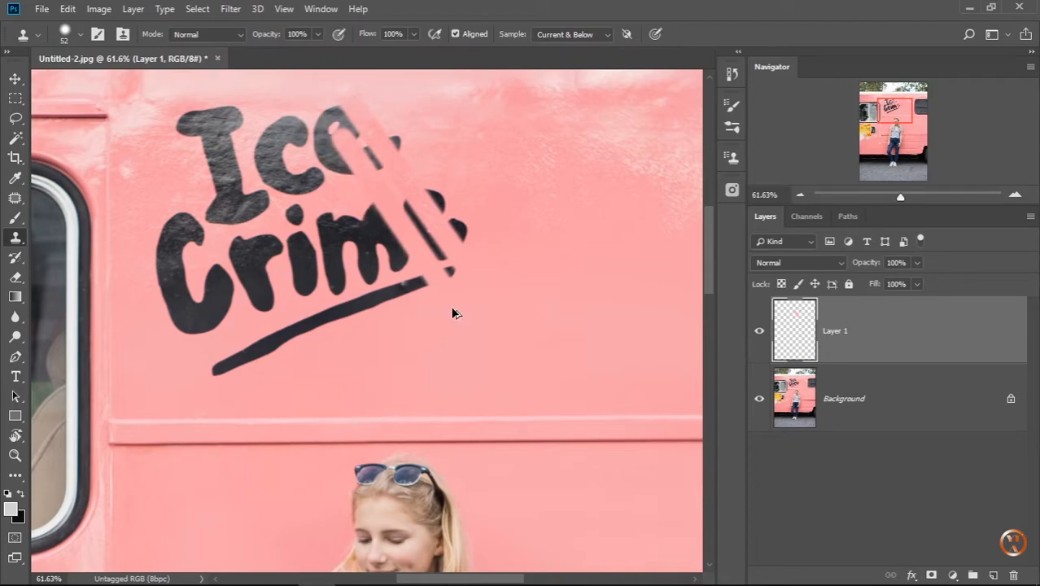
key("ctrl+z")
key("ctrl+z")
key("ctrl+z")
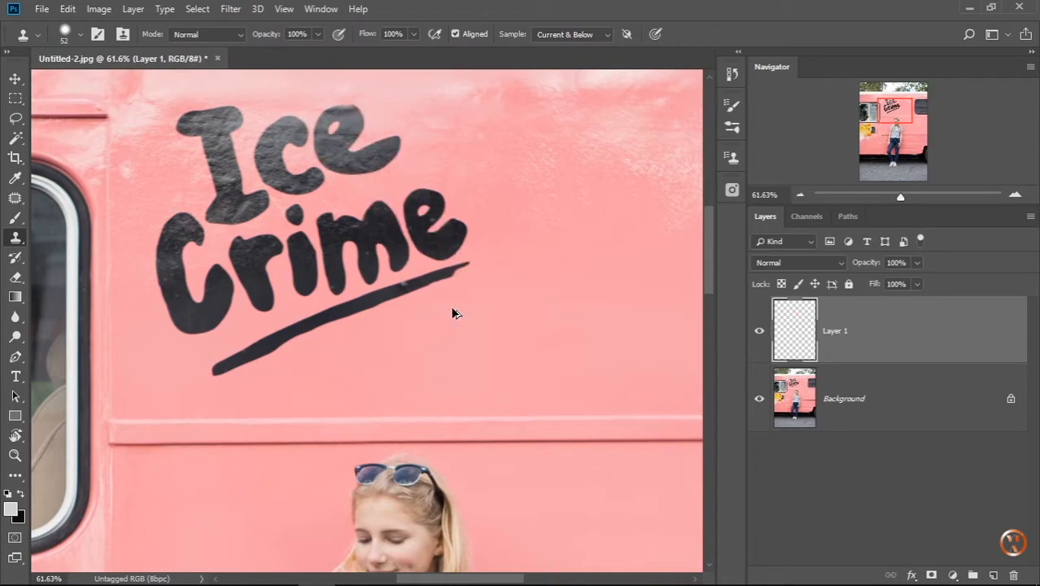
Set the clone brush size to 94 and sample the letter "e" of "Ice" as the clone source.
right_click(430, 177, "alt")
left_click(357, 142, "alt")
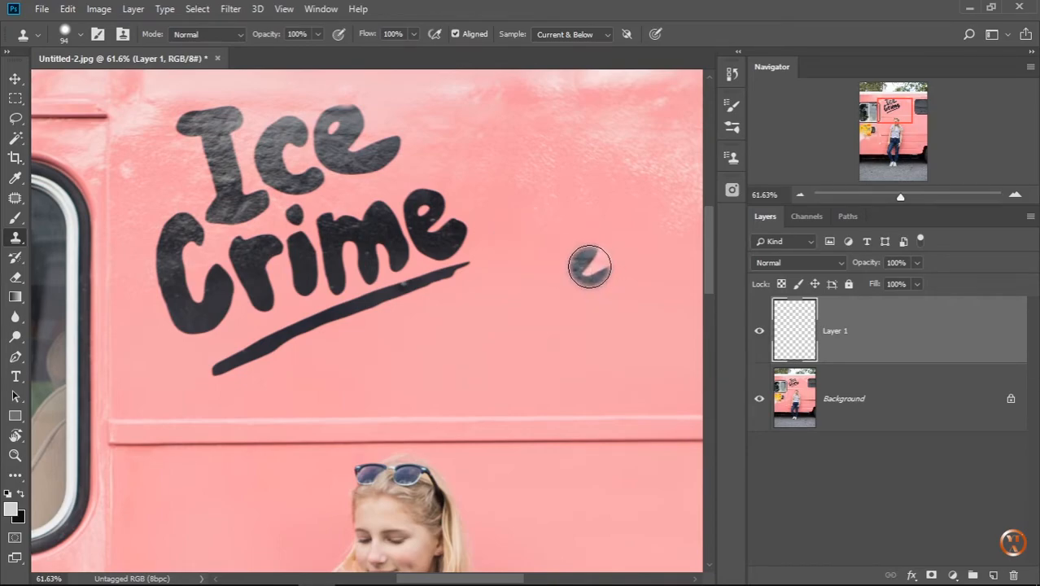
left_click_drag(260, 175, 326, 179)
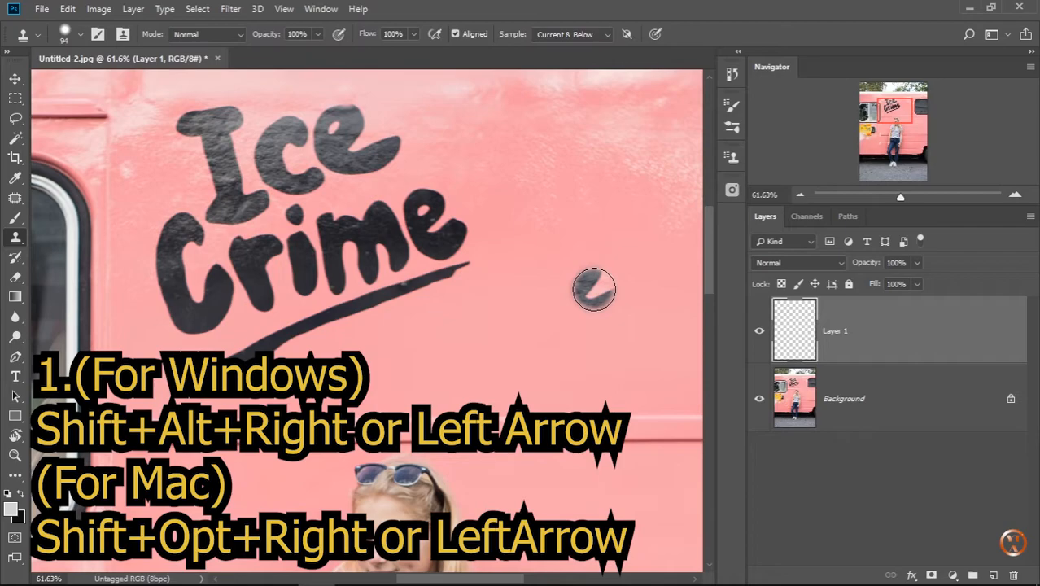
Nudge the clone source to the right in small increments, previewing it on the plain pink area beside the lettering.
key("shift+alt+Right")
key("shift+alt+Right")
key("shift+alt+Right")
key("shift+alt+Right")
key("shift+alt+Right")
key("shift+alt+Right")
key("shift+alt+Right")
scroll(594, 293, "up", 5)
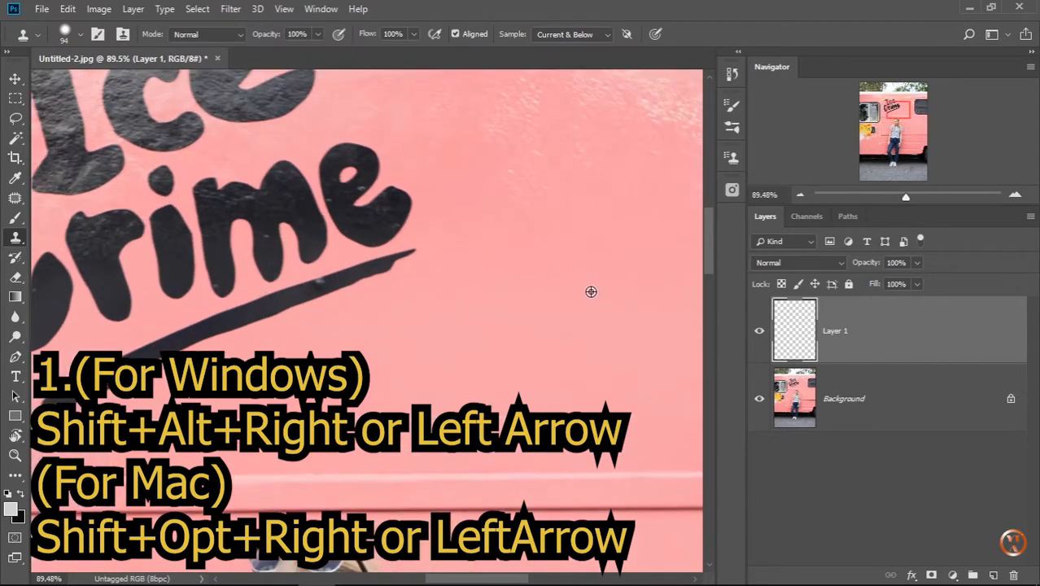
left_click_drag(591, 292, 591, 294)
key("shift+alt+Right")
key("shift+alt+Right")
key("shift+alt+Right")
key("shift+alt+Right")
key("shift+alt+Right")
key("shift+alt+Right")
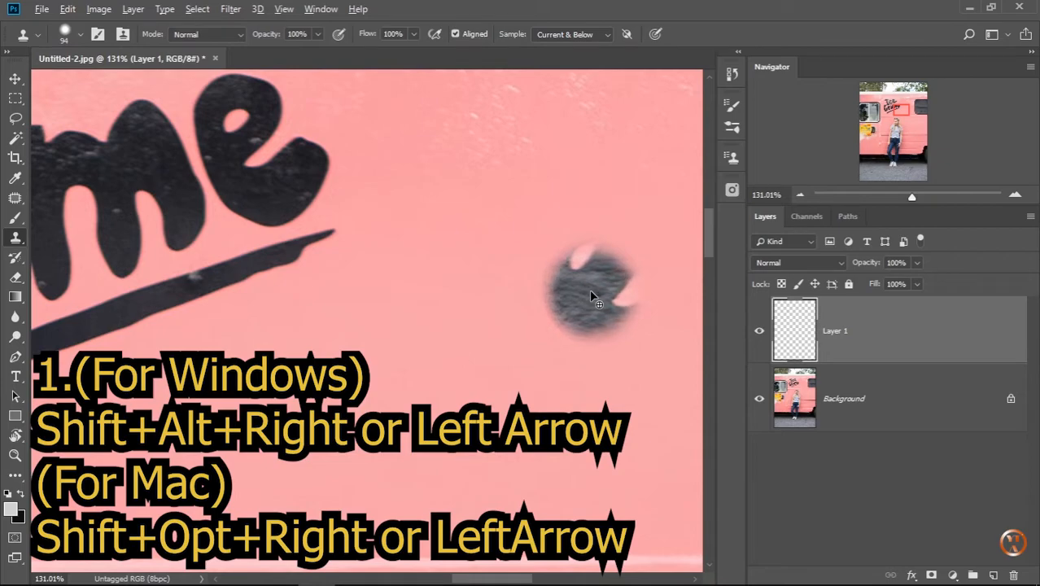
Nudge the clone source back to the left in small increments.
key("shift+alt+Left")
key("shift+alt+Left")
key("shift+alt+Left")
key("shift+alt+Left")
key("shift+alt+Left")
key("shift+alt+Left")
key("shift+alt+Left")
key("shift+alt+Left")
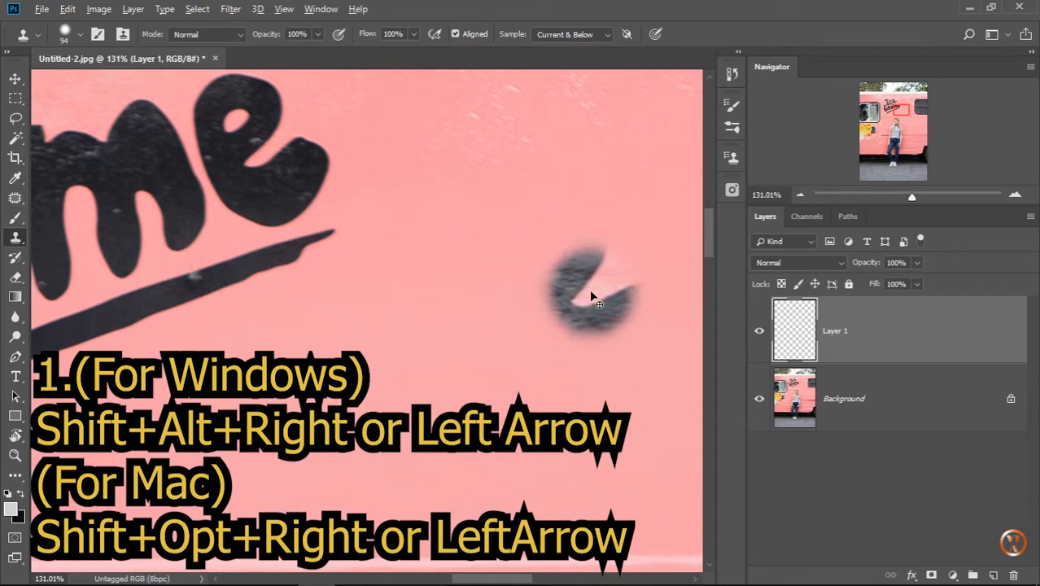
Nudge the clone source to the right again until the preview shows the tail of the "e" of "Ice".
key("shift+alt+Right")
key("shift+alt+Right")
key("shift+alt+Right")
key("shift+alt+Right")
key("shift+alt+Right")
key("shift+alt+Right")
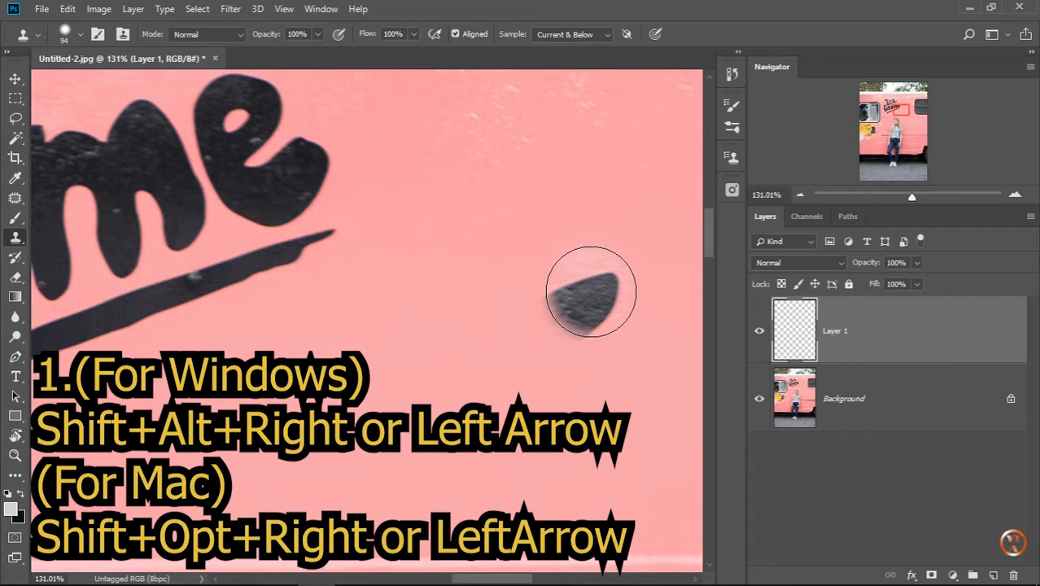
key("shift+alt")
key("shift+alt+Right")
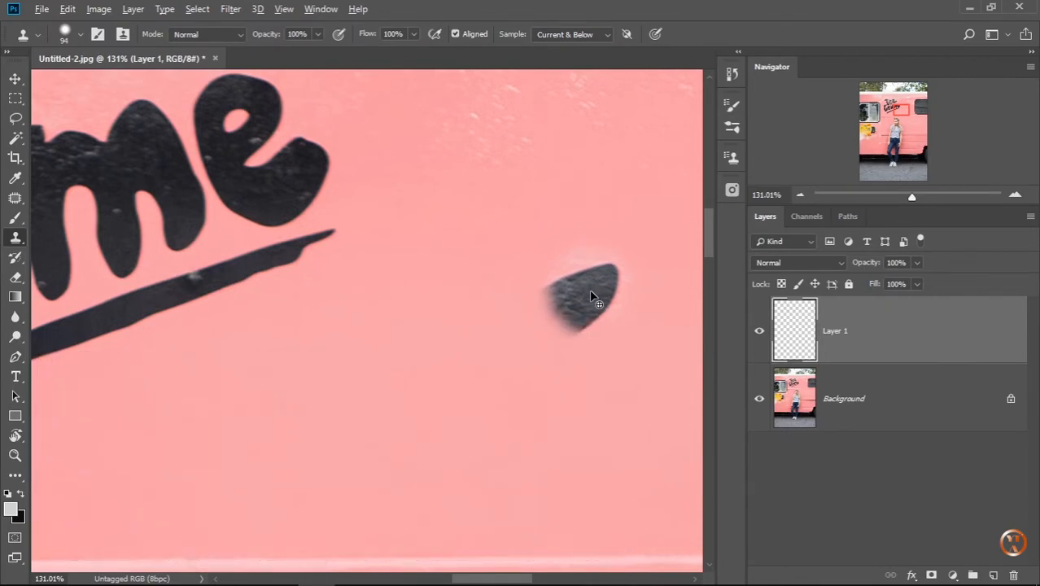
Nudge the clone source vertically in small increments, down and back up.
key("shift+alt+Down")
key("shift+alt+Down")
key("shift+alt+Down")
key("shift+alt+Down")
key("shift+alt+Down")
key("shift+alt+Down")
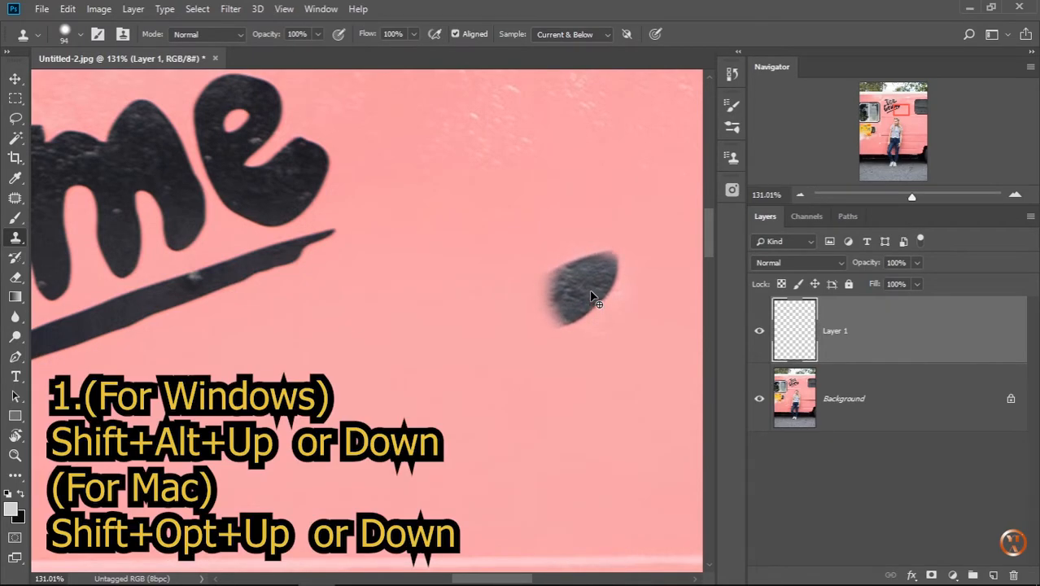
key("shift+alt+Down")
key("shift+alt+Down")
key("shift+alt+Down")
key("shift+alt+Down")
key("shift+alt+Down")
key("shift+alt+Down")
key("shift+alt+Down")
key("shift+alt+Down")
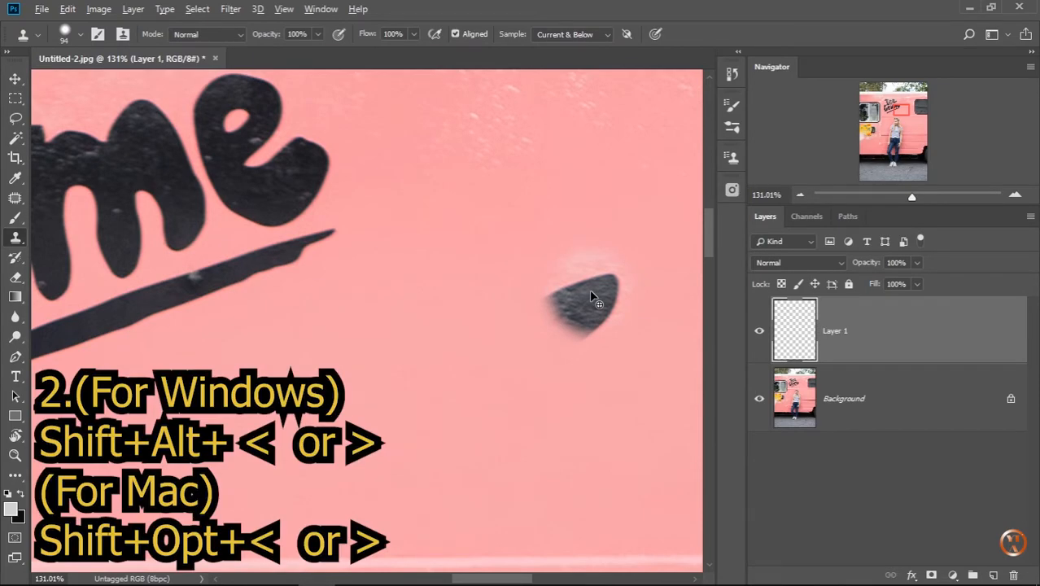
Rotate the clone source overlay clockwise in small increments.
key("shift+alt+period")
key("shift+alt+period")
key("shift+alt+period")
key("shift+alt+period")
key("shift+alt+period")
key("shift+alt+period")
key("shift+alt+period")
key("shift+alt+period")
key("shift+alt+period")
key("shift+alt+period")
key("shift+alt+period")
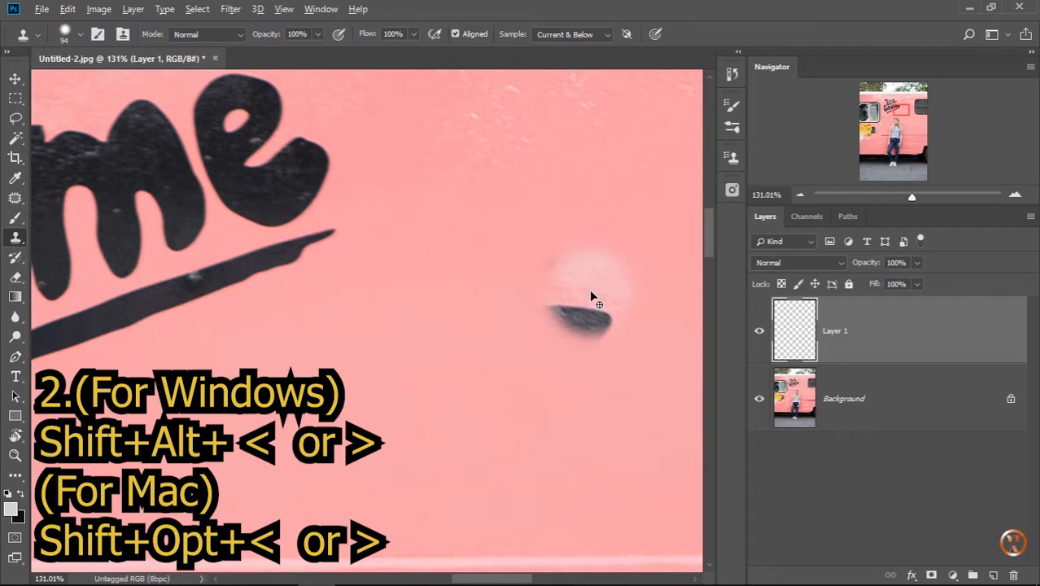
key("shift+alt+period")
key("shift+alt+period")
key("shift+alt+period")
key("shift+alt+period")
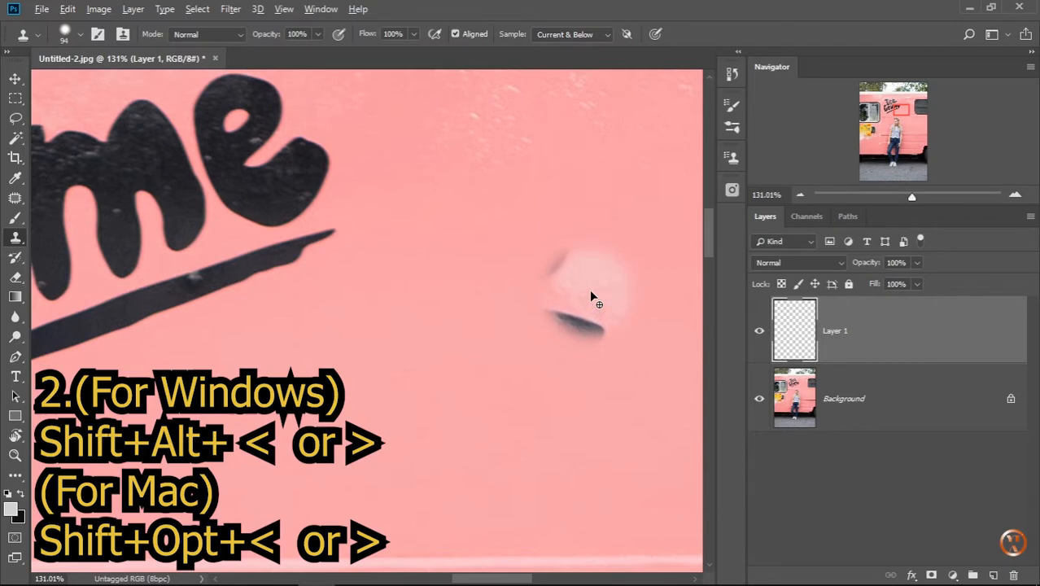
key("shift+alt+period")
key("shift+alt+period")
key("shift+alt+period")
key("shift+alt+period")
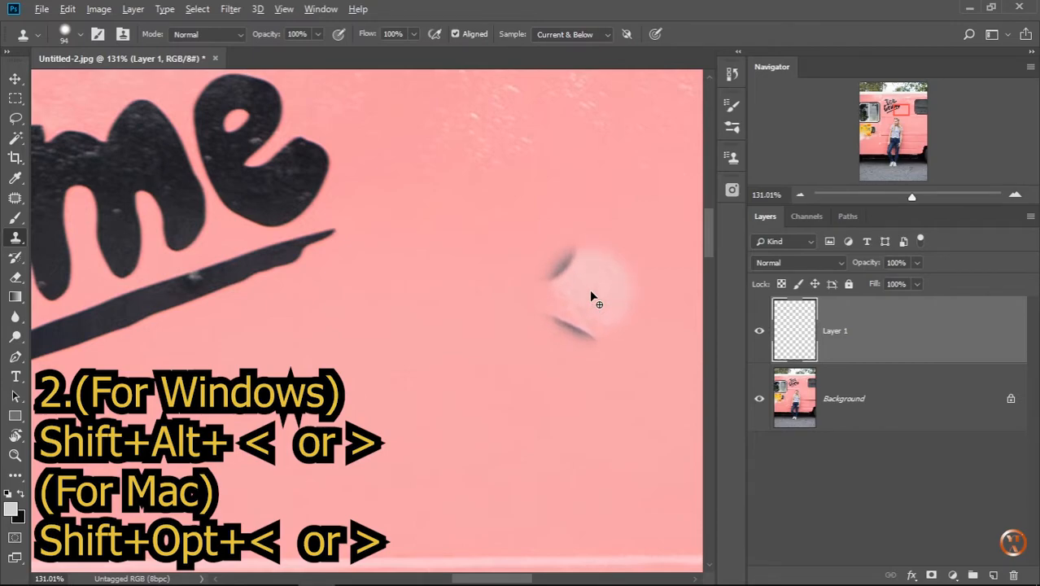
key("shift+alt+period")
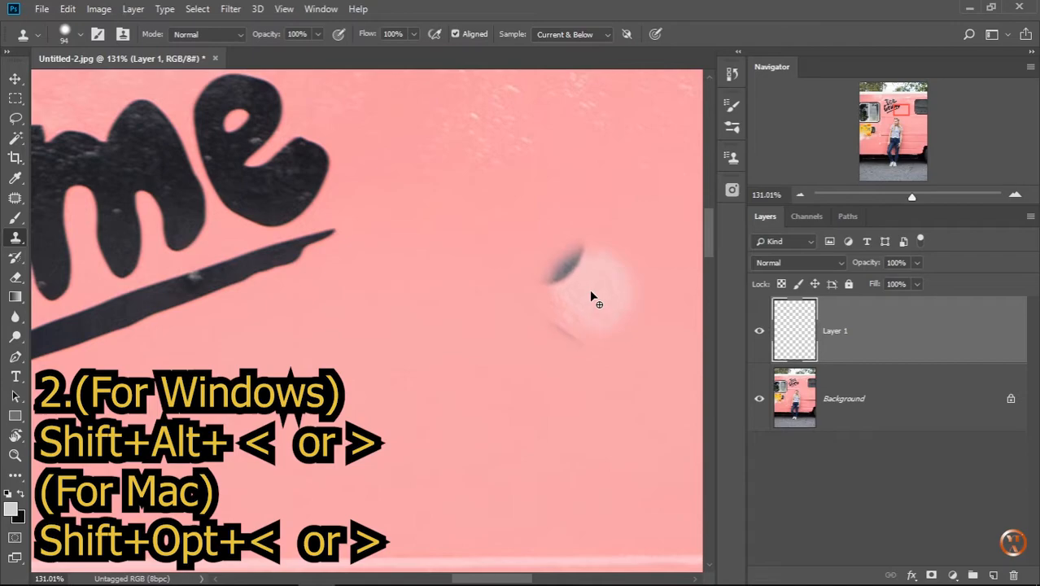
Rotate the clone source overlay back counterclockwise, slightly past its original orientation.
key("shift+alt+period")
key("shift+alt+period")
key("shift+alt+period")
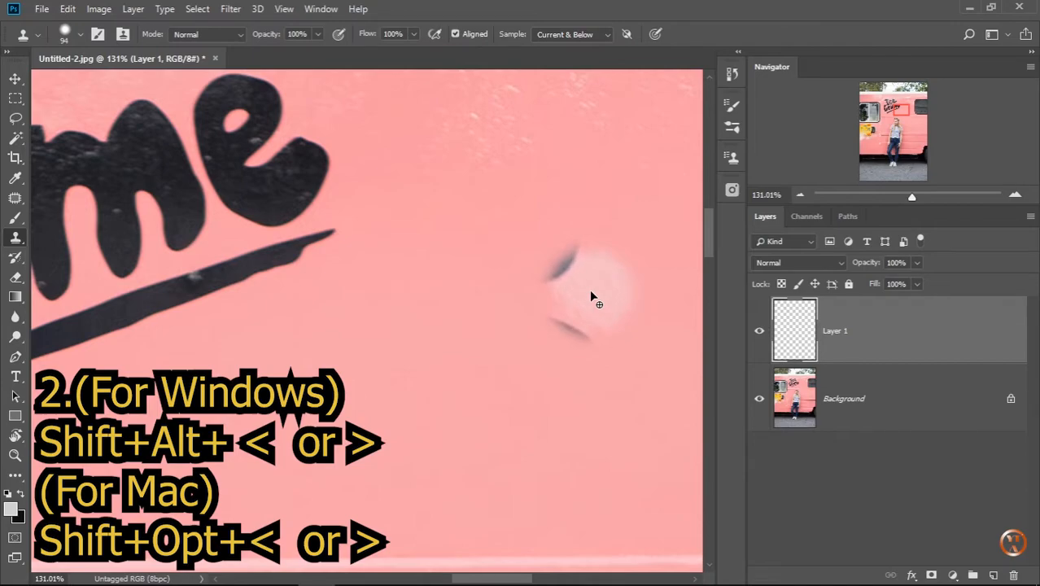
key("shift+alt+period")
key("shift+alt+period")
key("shift+alt+period")
key("shift+alt+period")
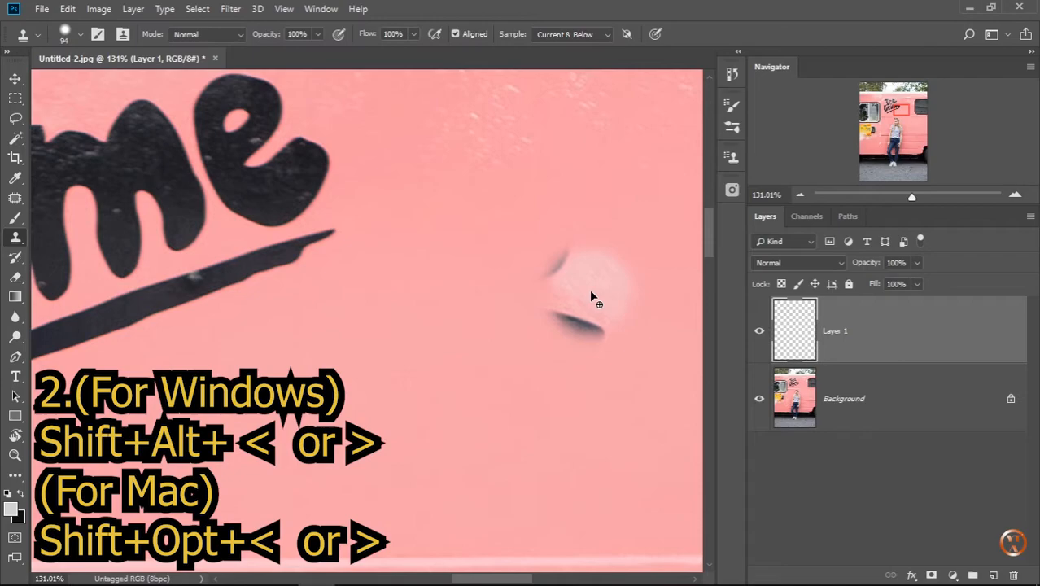
key("shift+alt+period")
key("shift+alt+period")
key("shift+alt+period")
key("shift+alt+period")
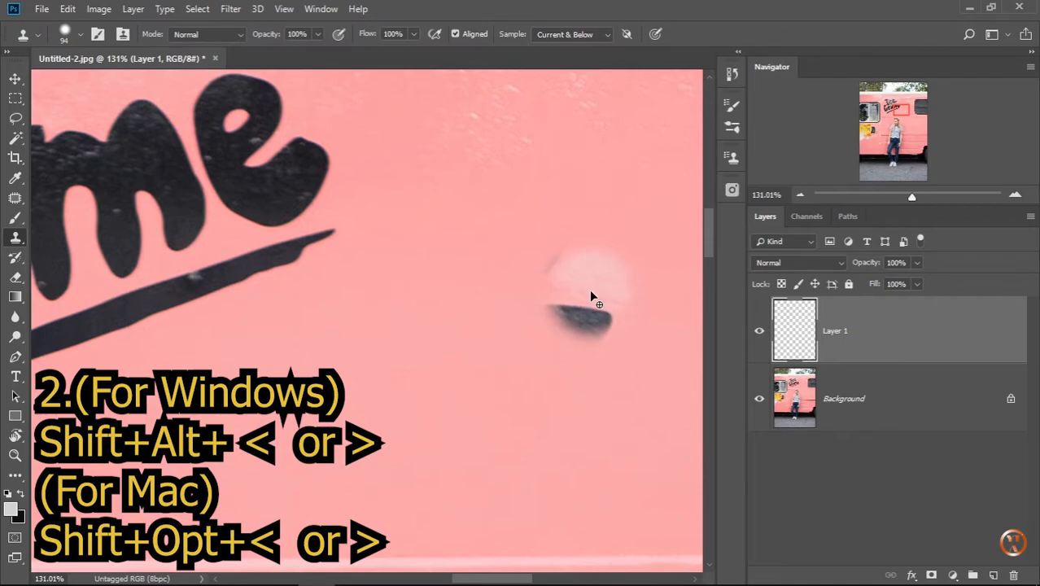
key("shift+alt+period")
key("shift+alt+period")
key("shift+alt+period")
key("shift+alt+period")
key("shift+alt+period")
key("shift+alt+period")
key("shift+alt+period")
key("shift+alt+period")
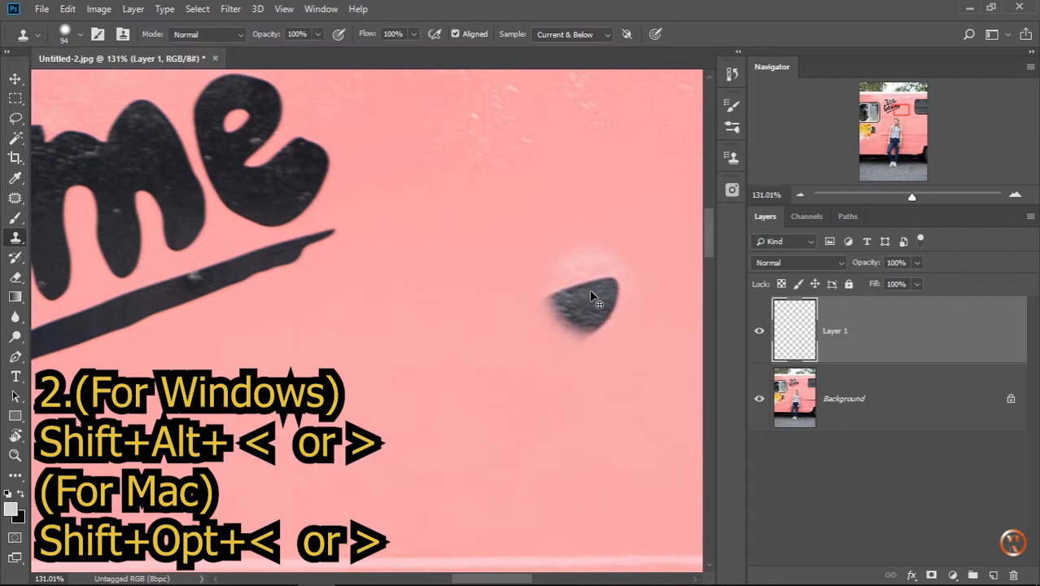
key("shift+alt+period")
key("shift+alt+period")
key("shift+alt+period")
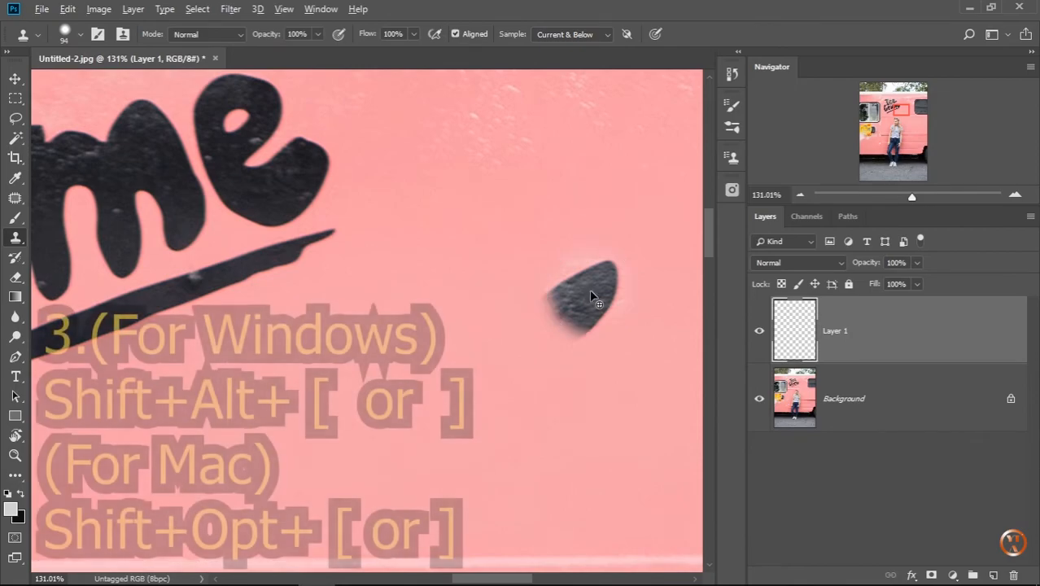
Enlarge the clone source overlay in small increments.
key("shift+alt+bracketright")
key("shift+alt+bracketright")
key("shift+alt+bracketright")
key("shift+alt+bracketright")
key("shift+alt+bracketright")
key("shift+alt+bracketright")
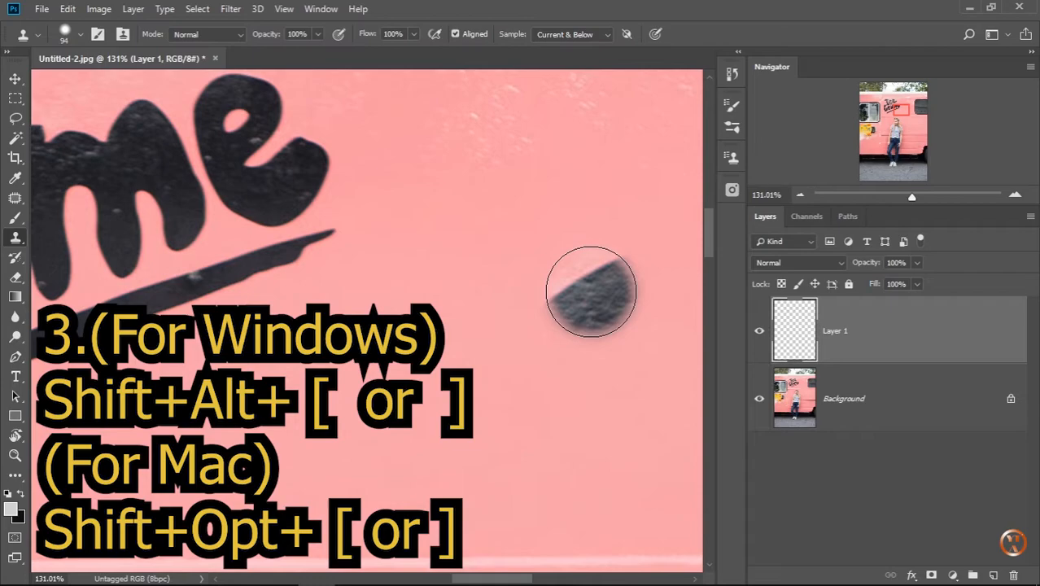
Shrink the clone source overlay in small increments to below its original scale.
key("shift+alt+bracketleft")
key("shift+alt+bracketleft")
key("shift+alt+bracketleft")
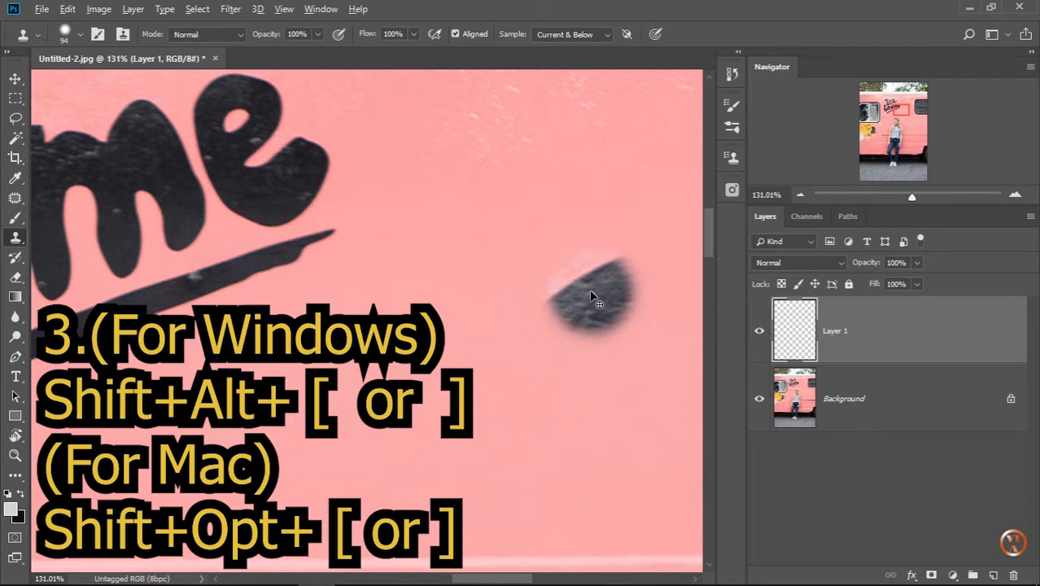
key("shift+alt+bracketleft")
key("shift+alt+bracketleft")
key("shift+alt+bracketleft")
key("shift+alt+bracketleft")
key("shift+alt+bracketleft")
key("shift+alt+bracketleft")
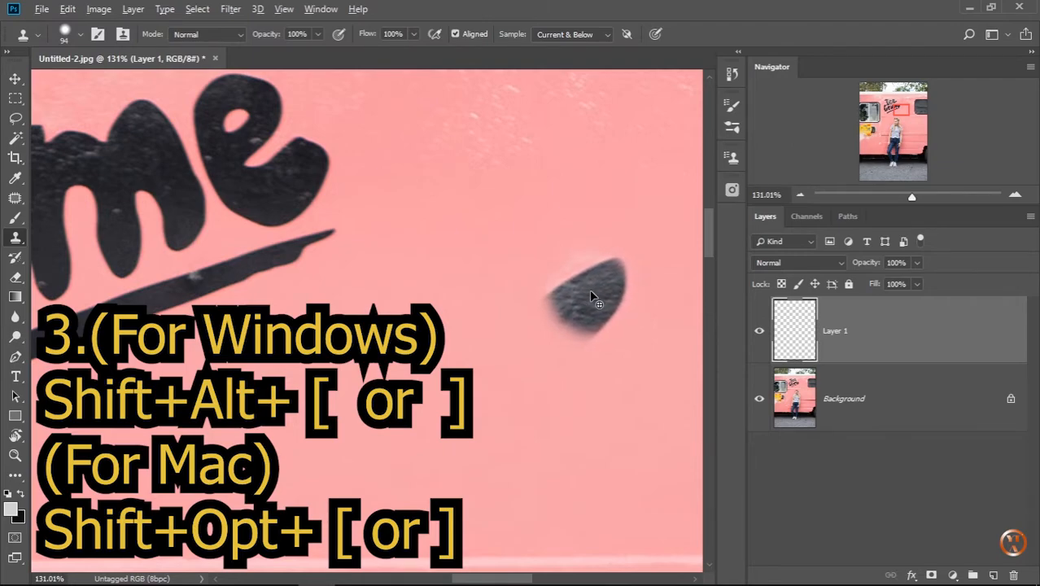
key("shift+alt+bracketleft")
key("shift+alt+bracketleft")
key("shift+alt+bracketleft")
key("shift+alt+bracketleft")
key("shift+alt+bracketleft")
key("shift+alt+bracketleft")
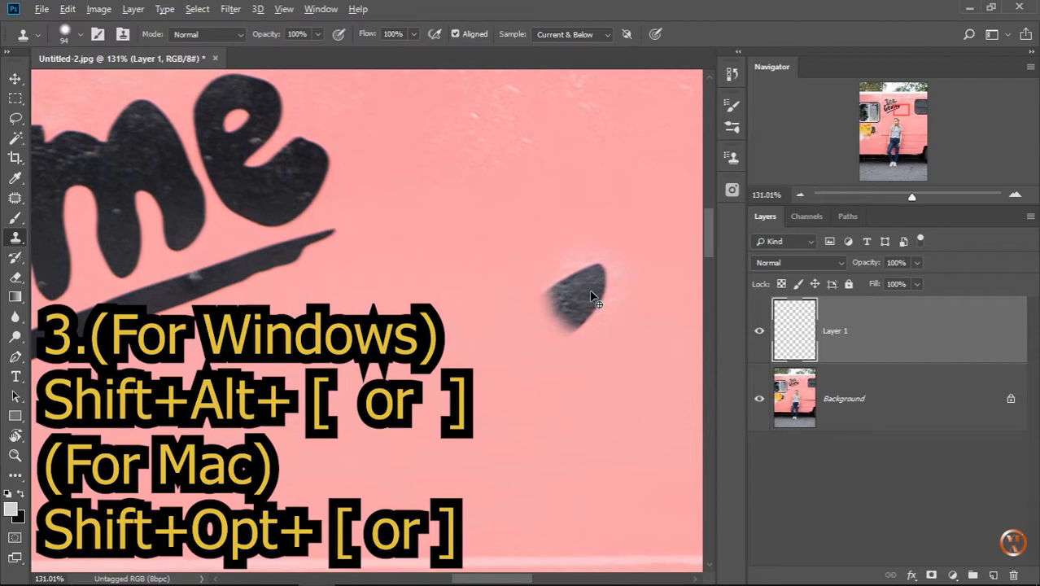
Shrink the clone source overlay to about 1.5% so the entire photo fits inside the brush circle.
key("shift+alt+bracketleft")
key("shift+alt+bracketleft")
key("shift+alt+bracketleft")
key("shift+alt+bracketleft")
key("shift+alt+bracketleft")
key("shift+alt+bracketleft")
key("shift+alt+bracketleft")
key("shift+alt+bracketleft")
key("shift+alt+bracketleft")
key("shift+alt+bracketleft")
key("shift+alt+bracketleft")
key("shift+alt+bracketleft")
key("shift+alt+bracketleft")
key("shift+alt+bracketleft")
key("shift+alt+bracketleft")
key("shift+alt+bracketleft")
key("shift+alt+bracketleft")
key("shift+alt+bracketleft")
key("shift+alt+bracketleft")
key("shift+alt+bracketleft")
key("shift+alt+bracketleft")
key("shift+alt+bracketleft")
key("shift+alt+bracketleft")
key("shift+alt+bracketleft")
key("shift+alt+bracketleft")
key("shift+alt+bracketleft")
key("shift+alt+bracketleft")
key("shift+alt+bracketleft")
key("shift+alt+bracketleft")
key("shift+alt+bracketleft")
key("shift+alt+bracketleft")
key("shift+alt+bracketleft")
key("shift+alt+bracketleft")
key("shift+alt+bracketleft")
key("shift+alt+bracketleft")
key("shift+alt+bracketleft")
key("shift+alt+bracketleft")
key("shift+alt+bracketleft")
key("shift+alt+bracketleft")
key("shift+alt+bracketleft")
key("shift+alt+bracketleft")
key("shift+alt+bracketleft")
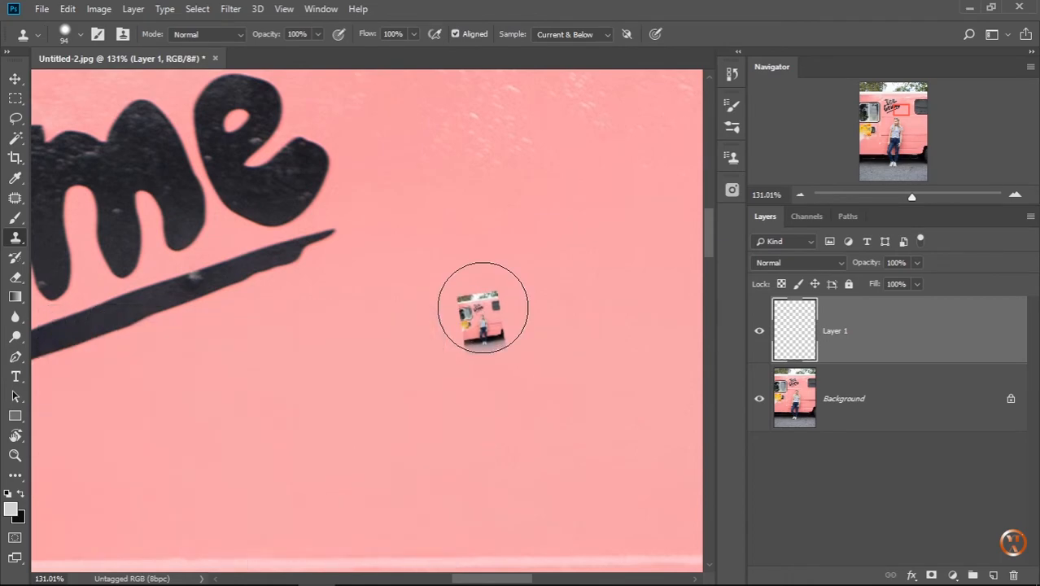
Stamp four miniature copies of the whole photo on the pink van panel beside the Ice Crime lettering on Layer 1.
scroll(479, 317, "down", 8)
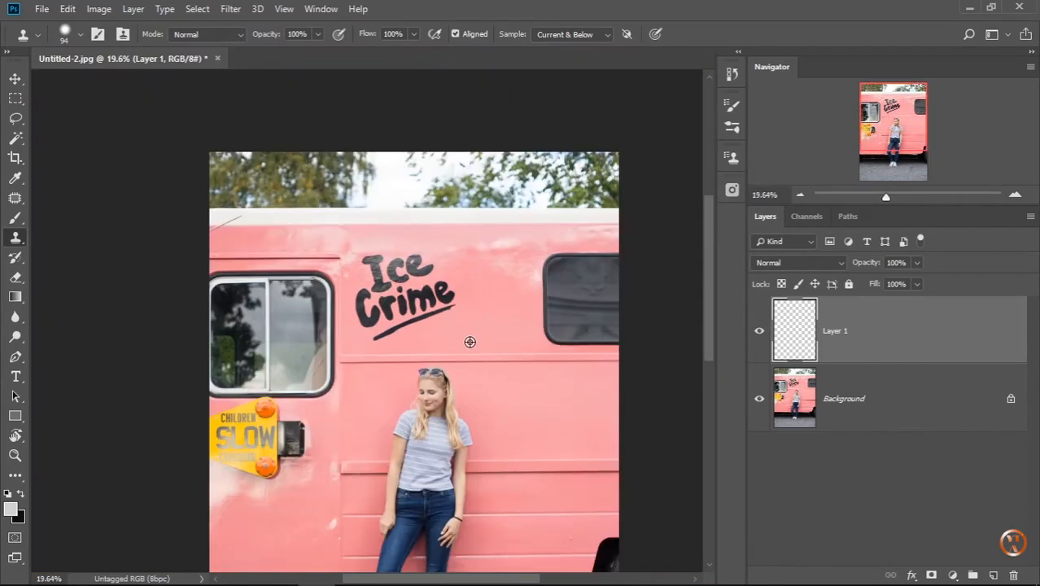
scroll(462, 359, "down", 1)
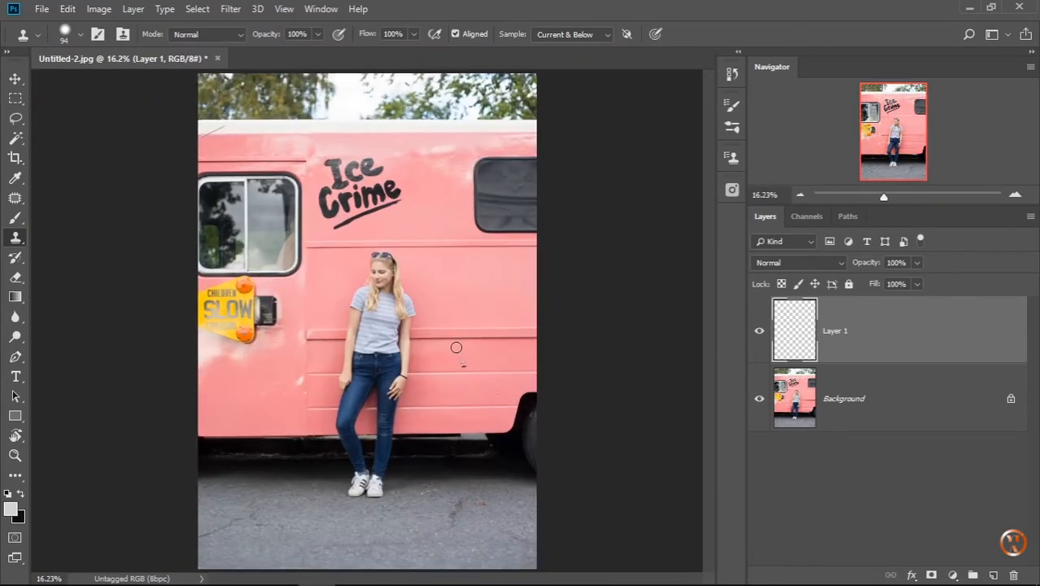
scroll(416, 195, "up", 8)
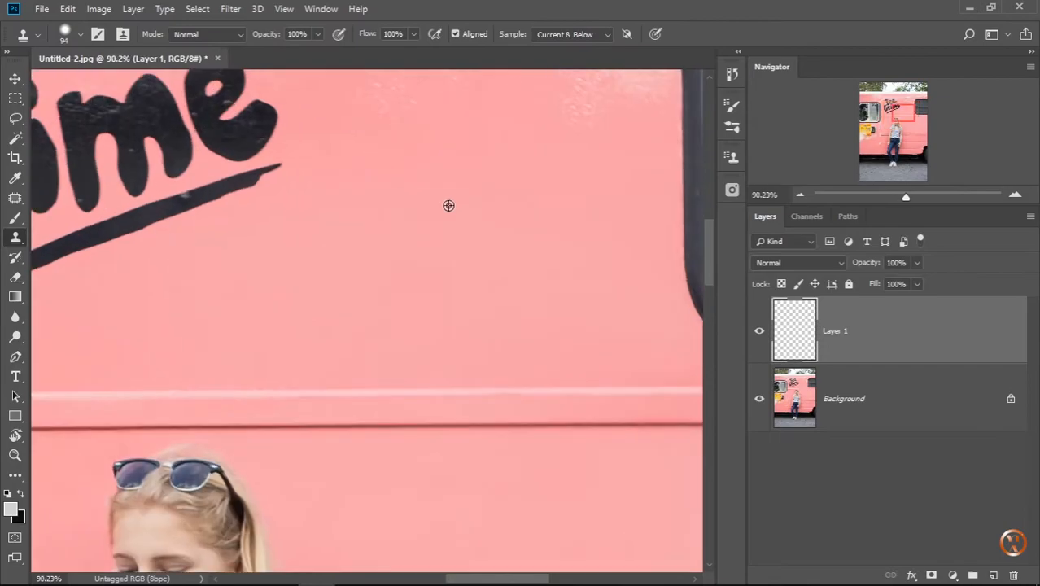
scroll(448, 213, "up", 2)
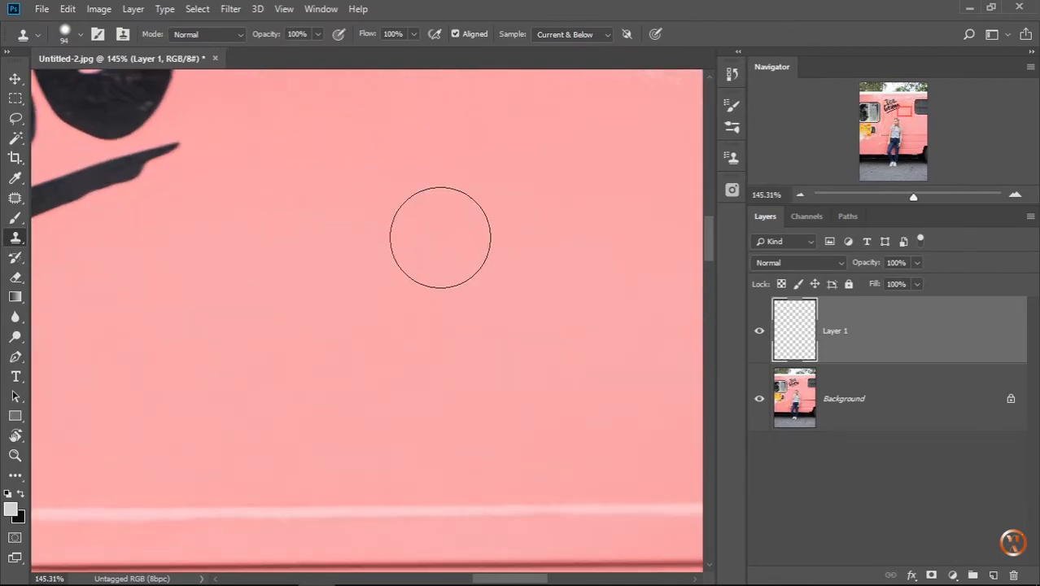
left_click(484, 206)
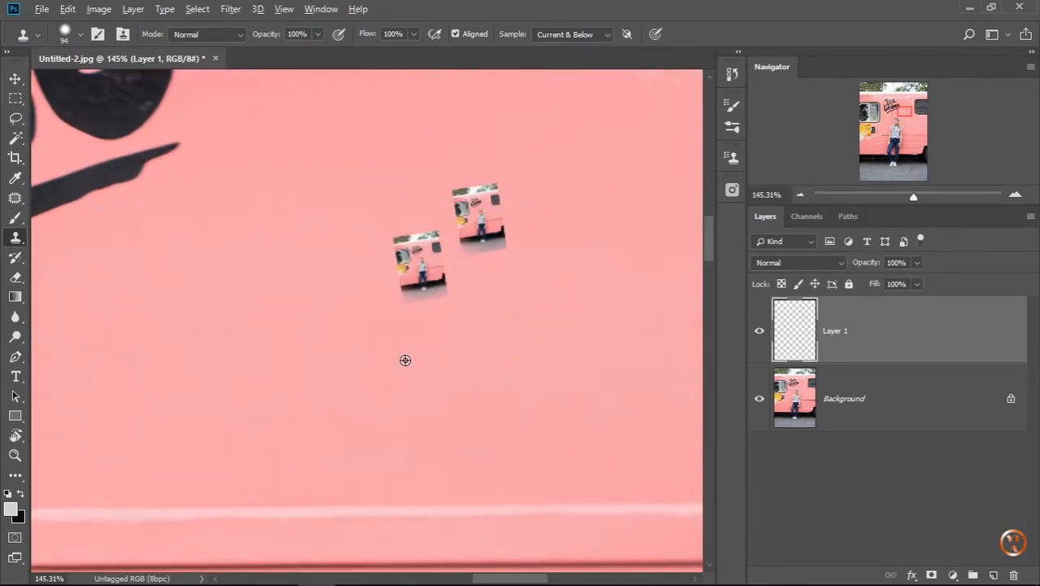
left_click(421, 265, "alt")
left_click(253, 358)
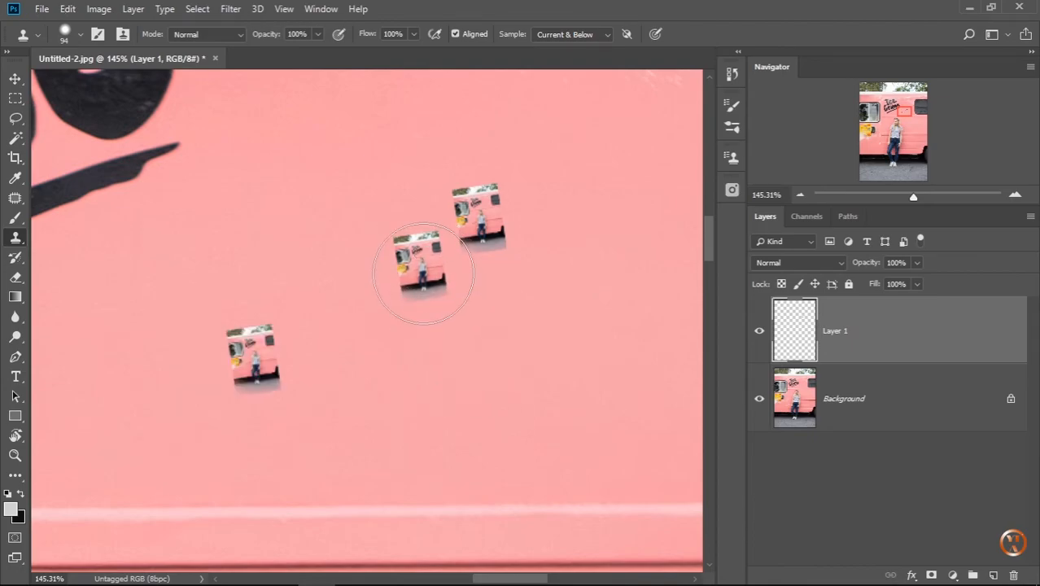
left_click(496, 392)
scroll(520, 289, "down", 2)
scroll(520, 281, "up", 1)
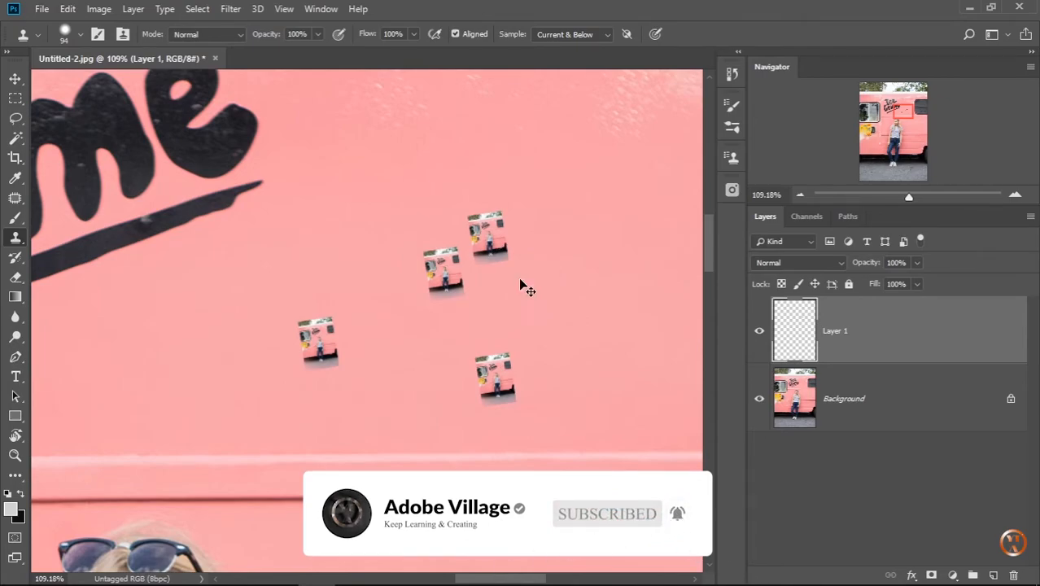
Free Transform Layer 1 to rotate the stamped miniatures 11.03° clockwise so they stand upright, and apply it.
key("ctrl+t")
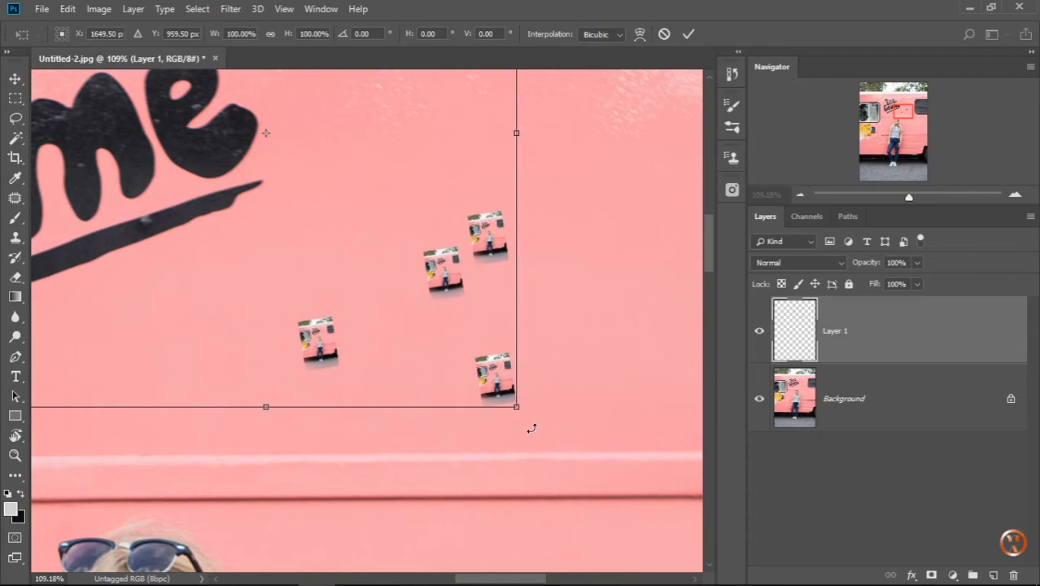
left_click_drag(532, 428, 492, 474)
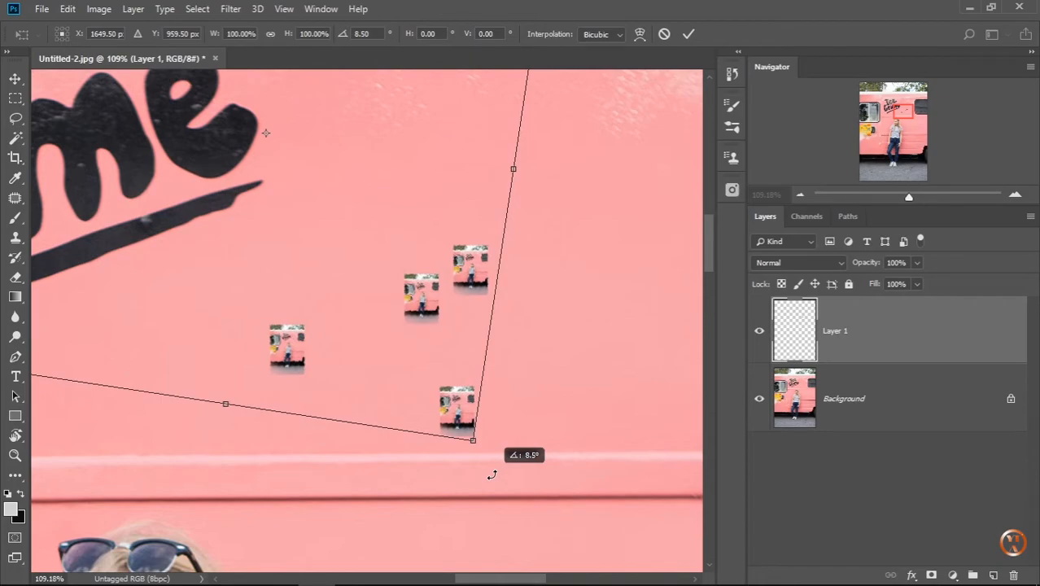
mouse_move(491, 475)
left_mouse_down()
mouse_move(385, 517)
mouse_move(474, 475)
left_mouse_up()
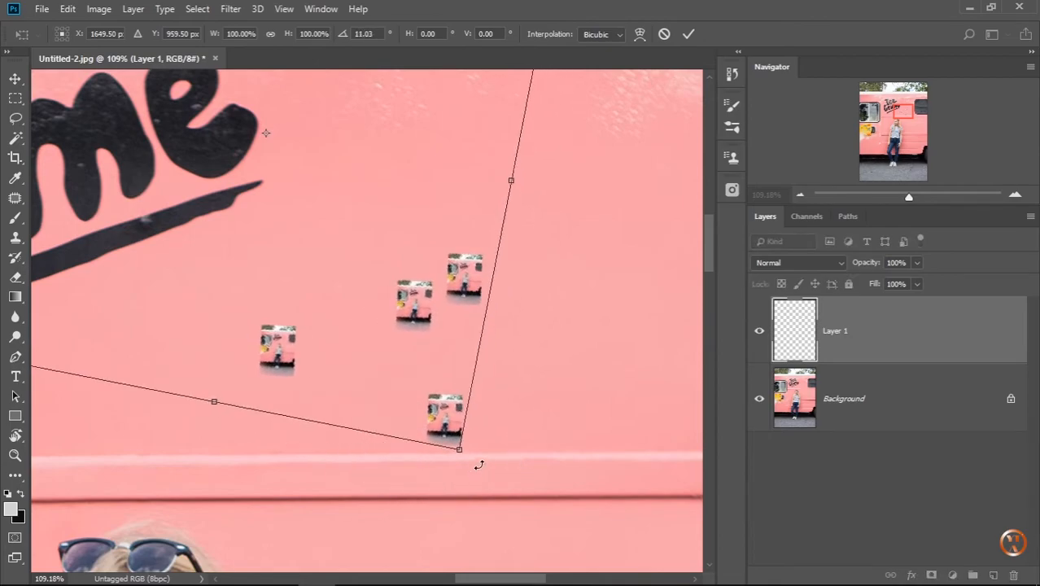
left_click(689, 33)
Reduce the Clone Stamp brush to 66 px and stamp two more tilted miniatures beside the straightened ones.
key("s")
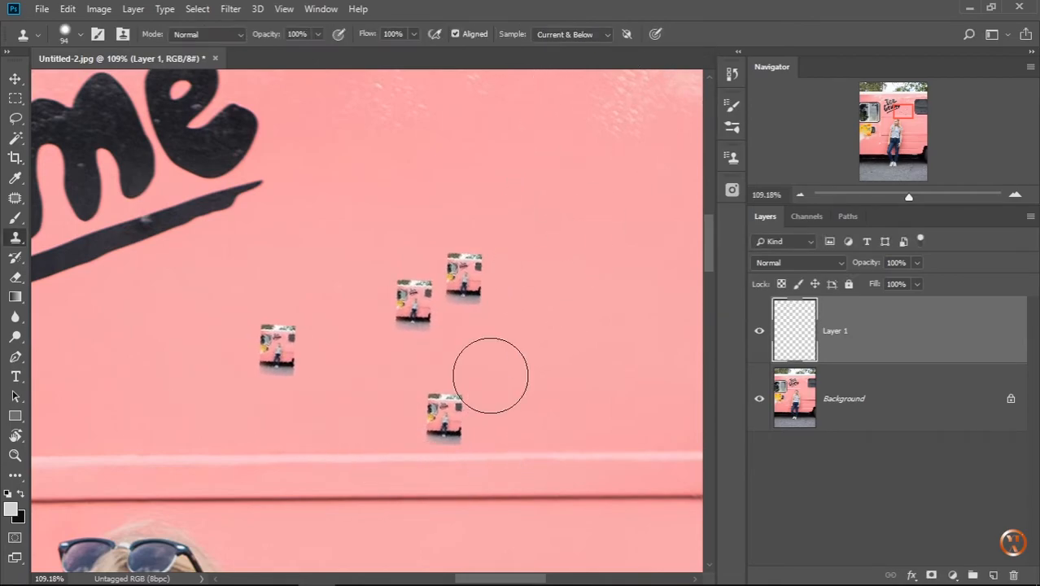
right_click(465, 302, "alt")
left_click(516, 277)
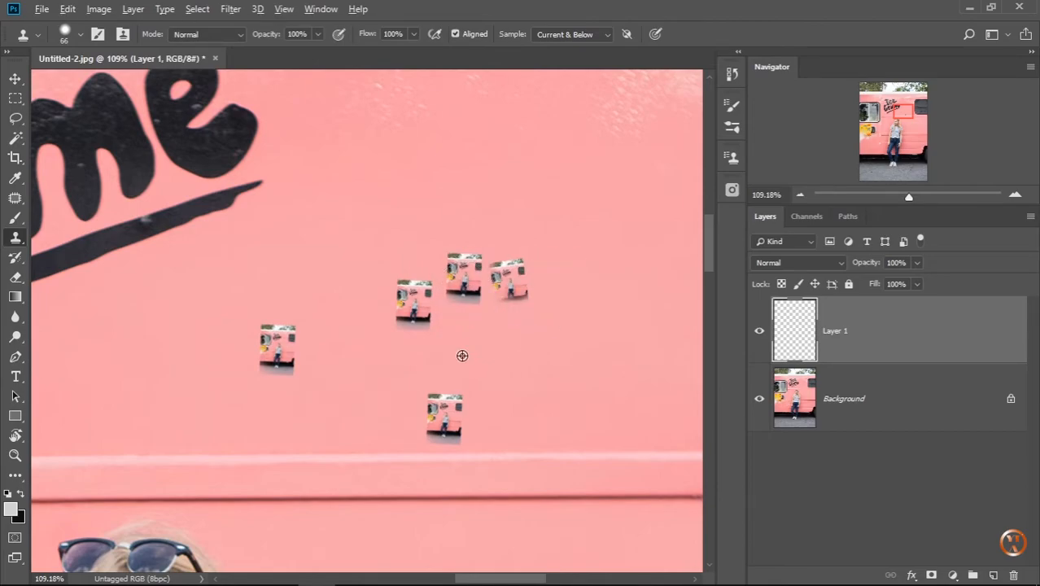
left_click(490, 386)
scroll(545, 413, "down", 3)
scroll(537, 418, "up", 2)
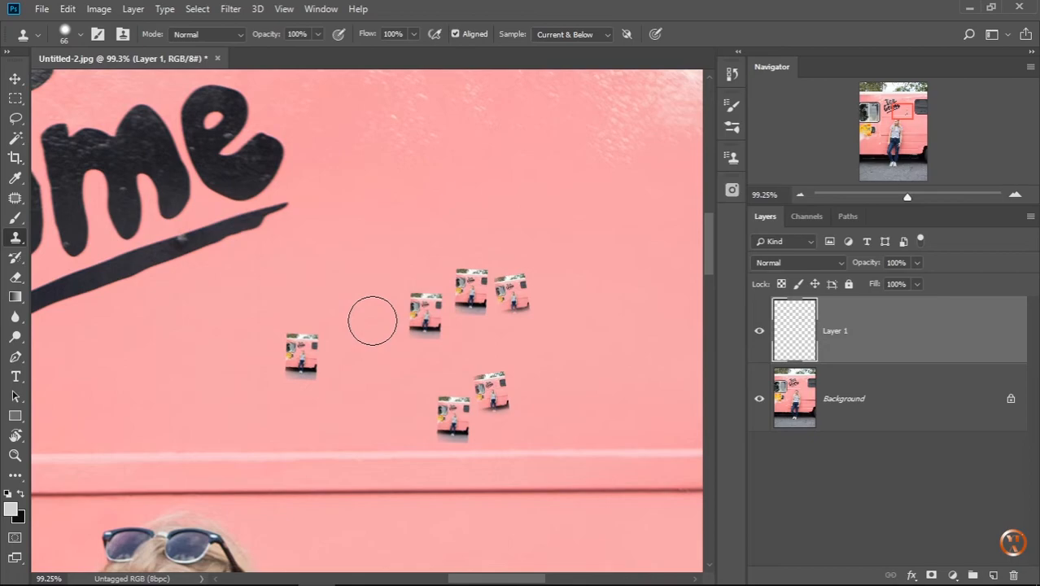
Reset the clone source's scale and rotation in the Clone Source settings, and collapse them.
left_click(326, 11)
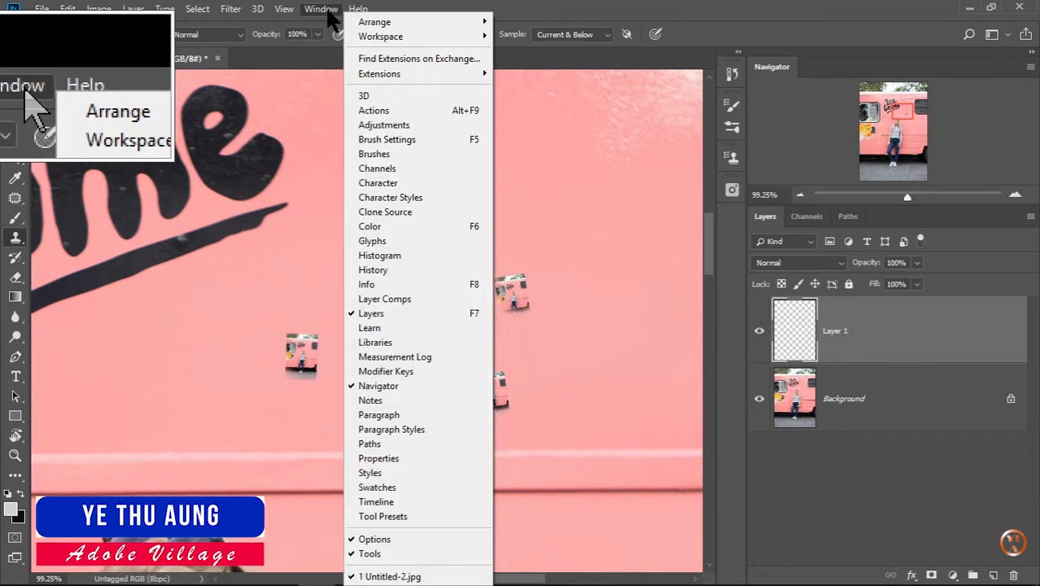
left_click(392, 213)
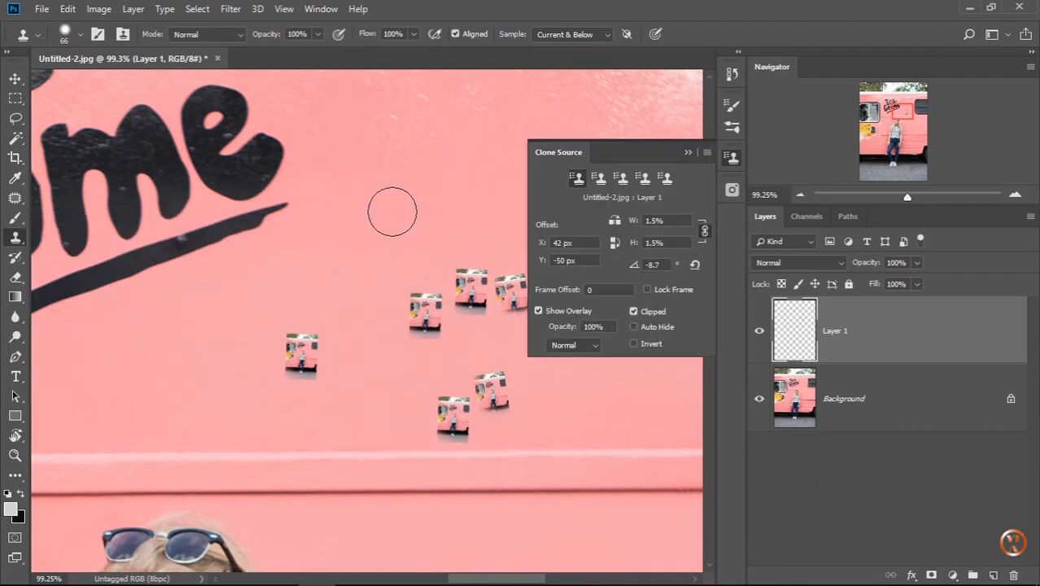
left_click(694, 264)
left_click(687, 153)
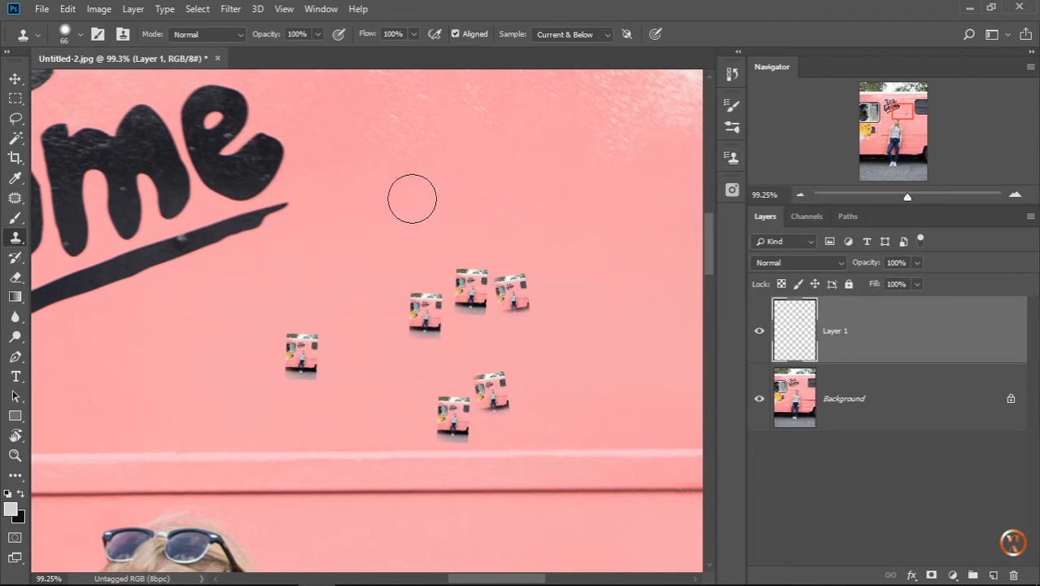
Clone part of the van lettering at normal scale, enlarge the brush to 185 px, and stamp the letter "e" beside it.
left_click(368, 168)
right_click(259, 153, "alt")
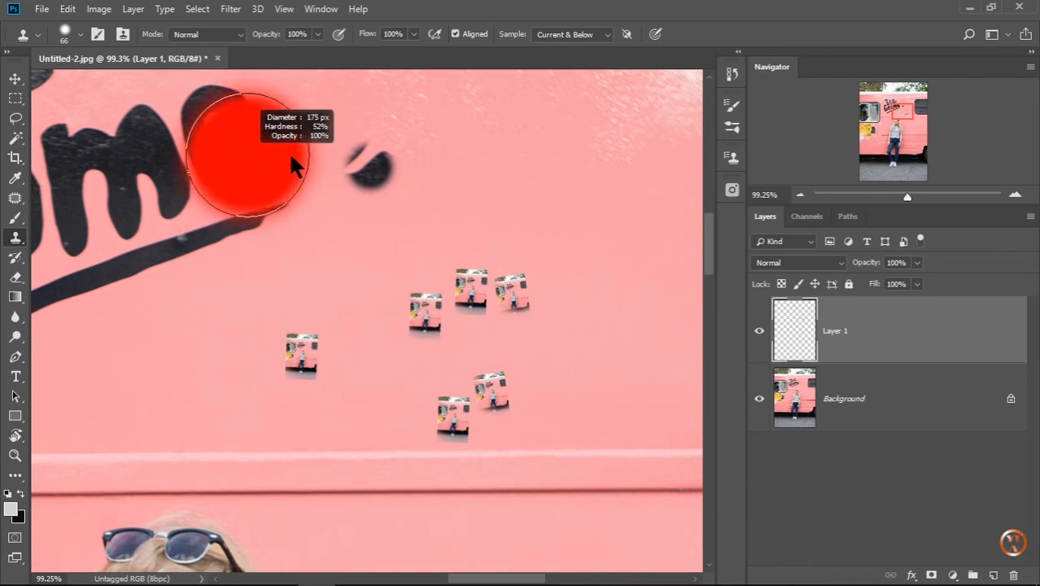
left_click(479, 143)
scroll(488, 163, "down", 5)
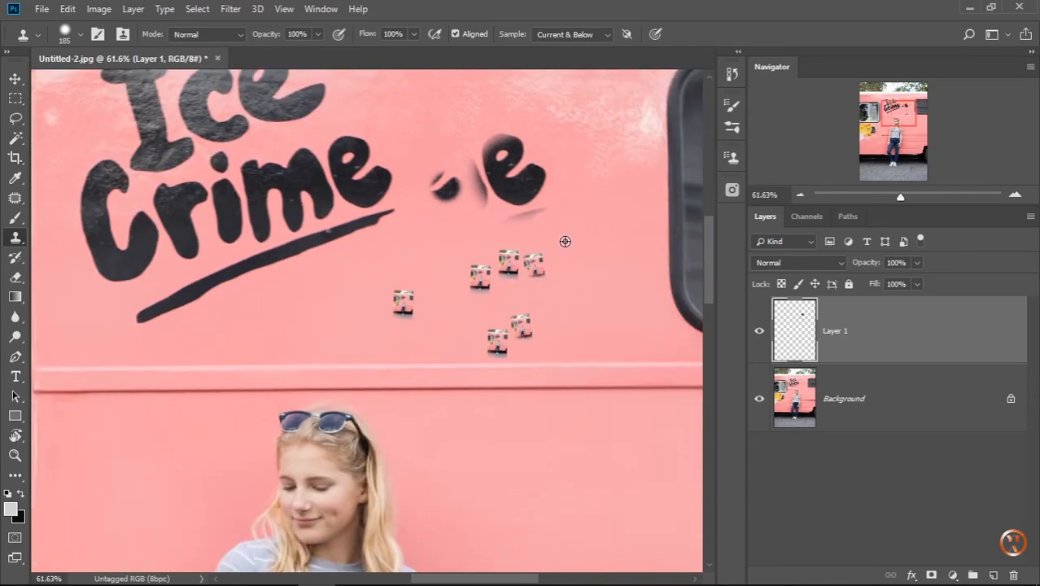
scroll(562, 252, "up", 1)
scroll(562, 253, "down", 3)
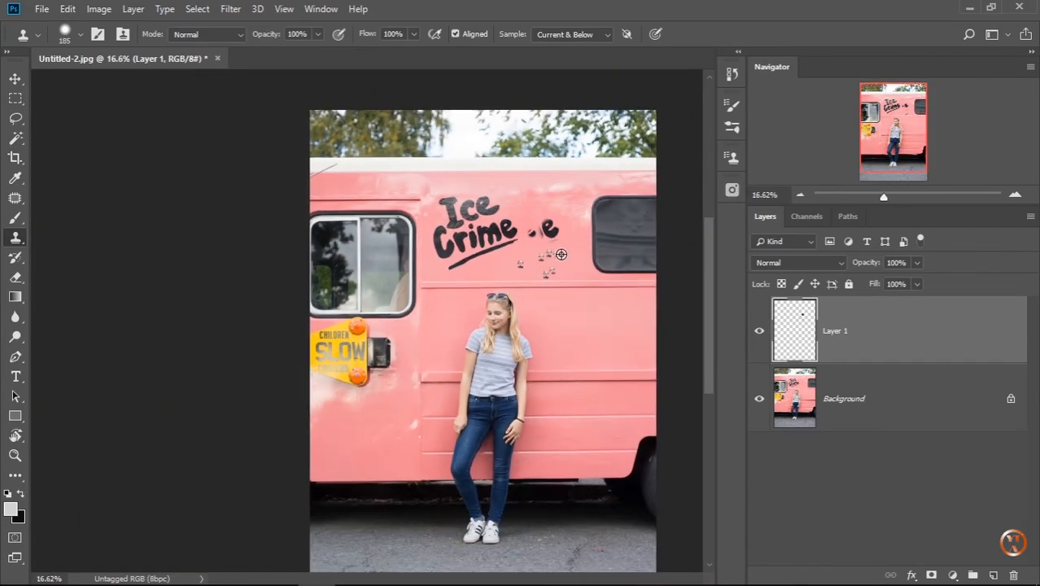